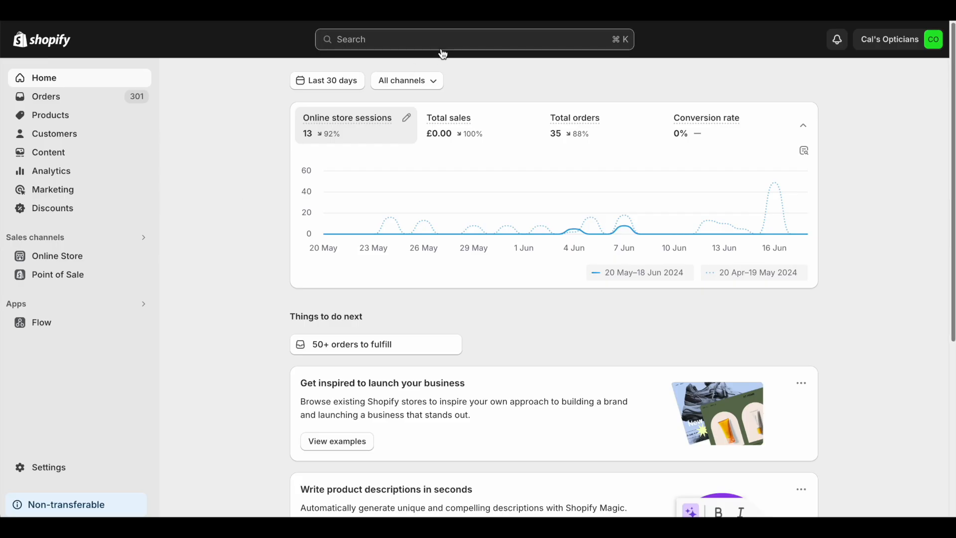
Step: Find the Postly: Click and Drop Sync app in the Shopify admin and open its setup guide
click(438, 40)
text(click)
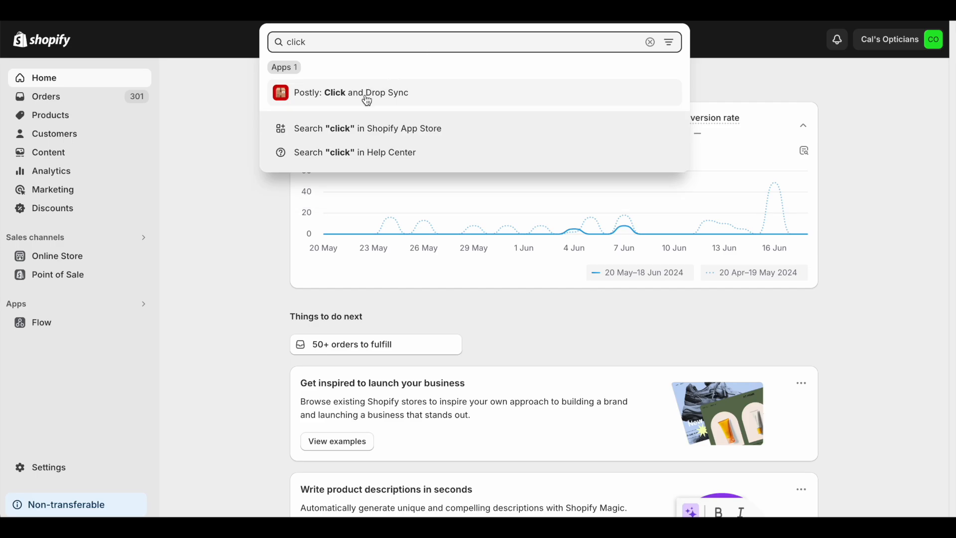
click(369, 94)
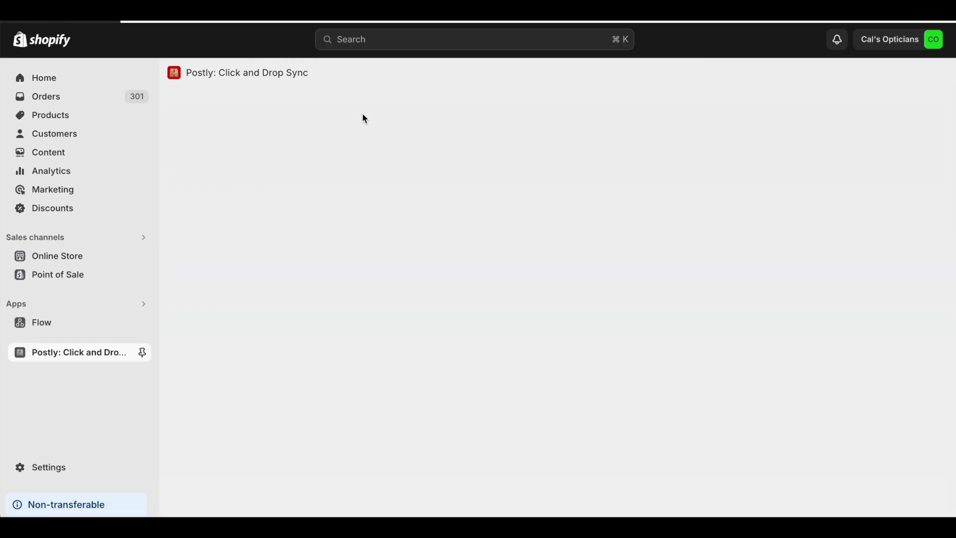
scroll(366, 130, down, 3)
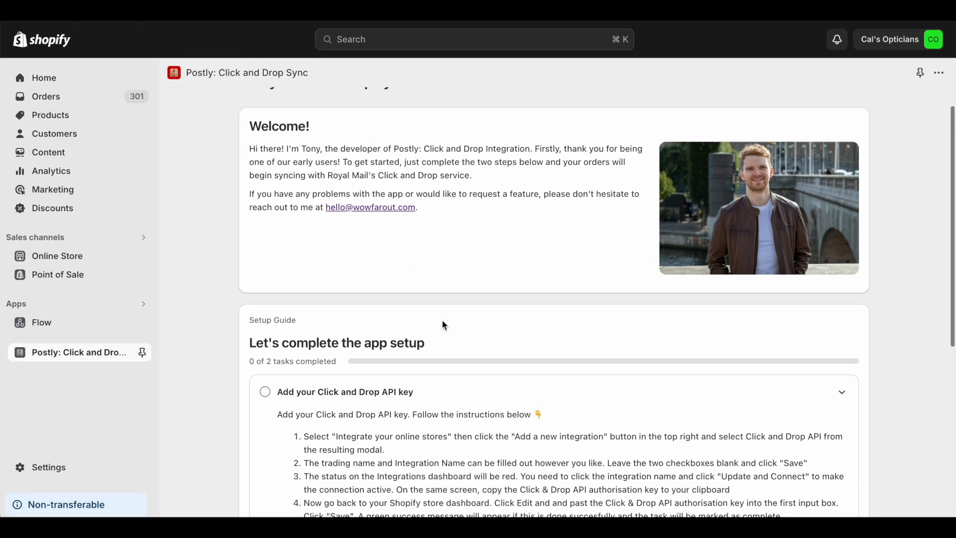
scroll(445, 325, down, 3)
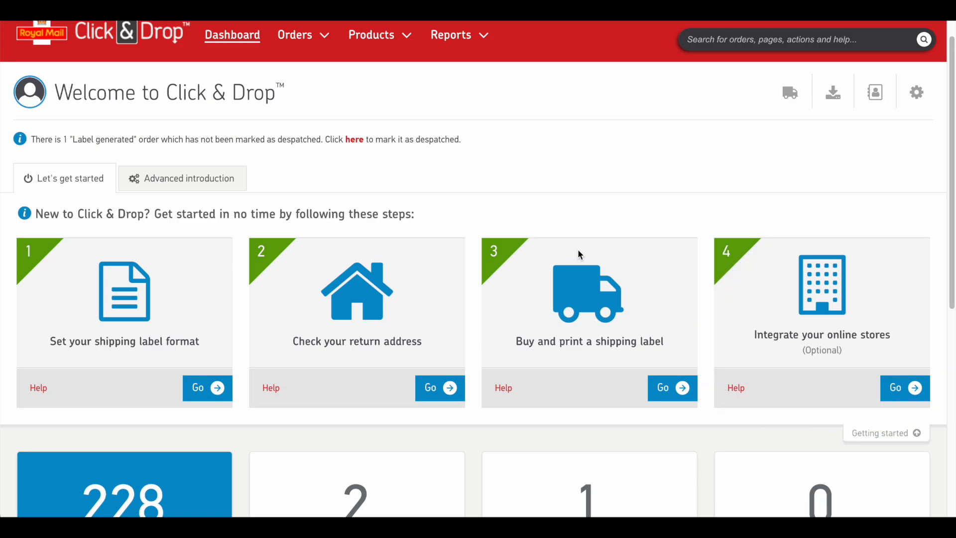
Step: Switch to Royal Mail Click & Drop and add a Click & Drop API integration with the default names and both options unticked
scroll(578, 250, down, 2)
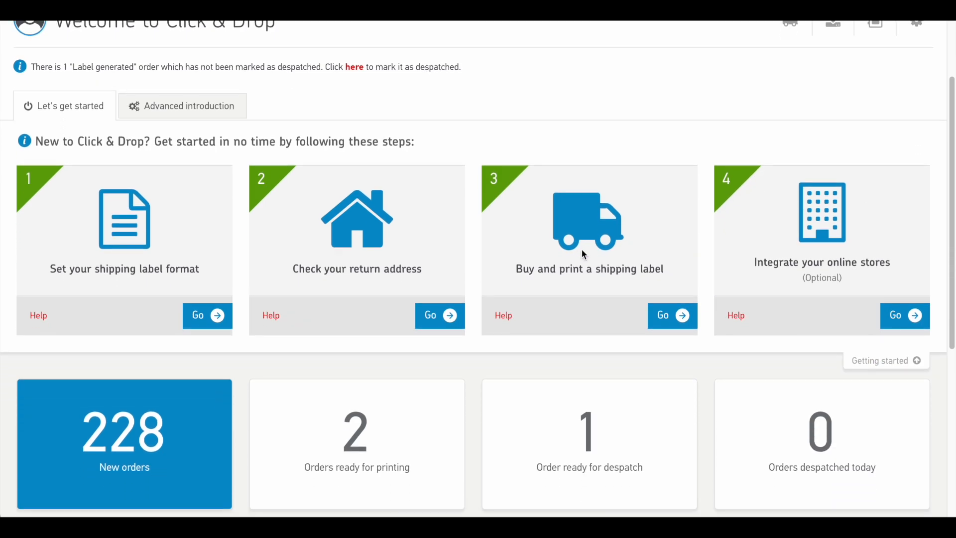
click(917, 317)
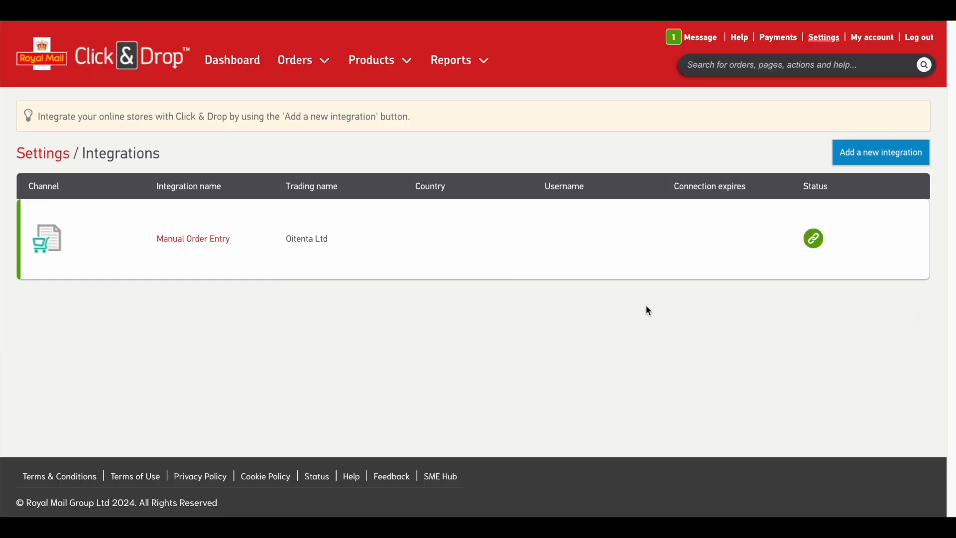
click(882, 159)
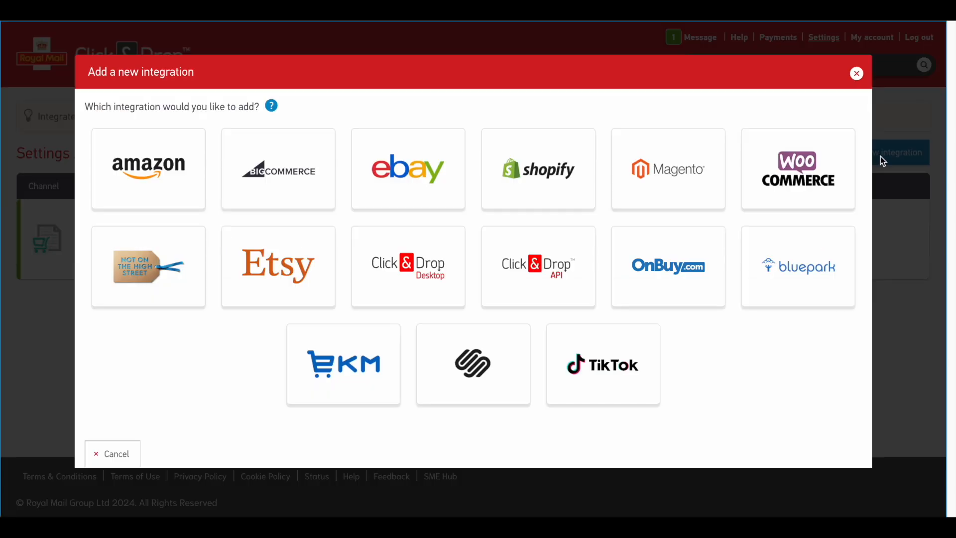
click(552, 276)
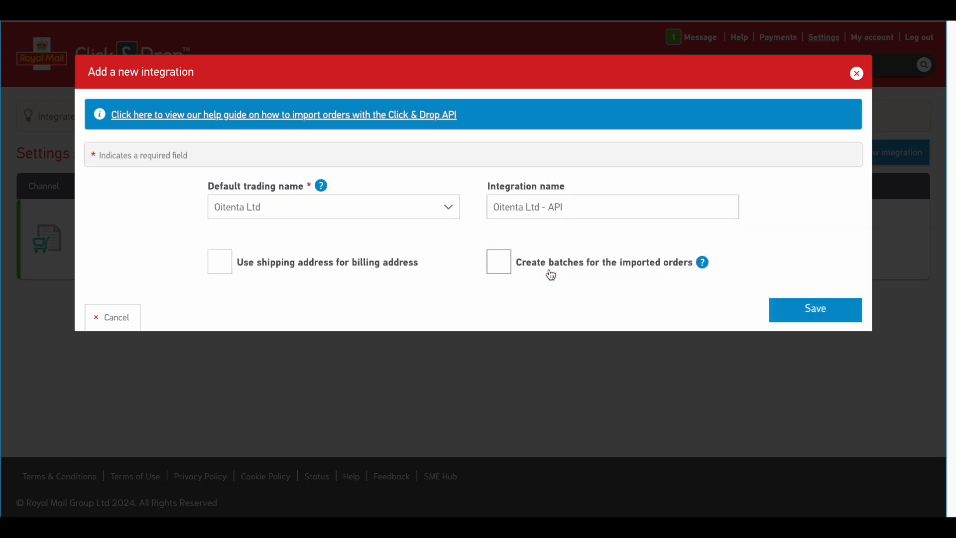
click(798, 315)
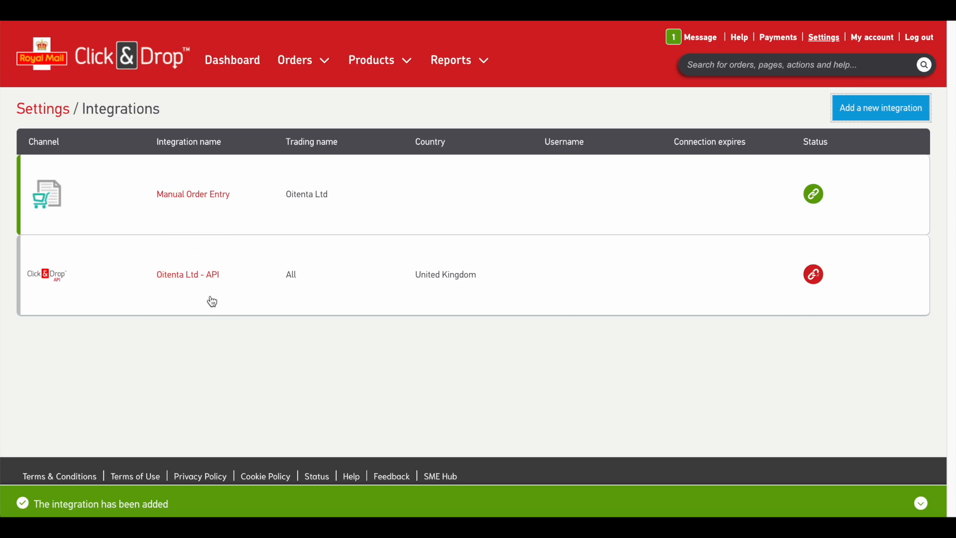
Step: Open the new Oitenta Ltd - API integration and activate its connection
click(179, 275)
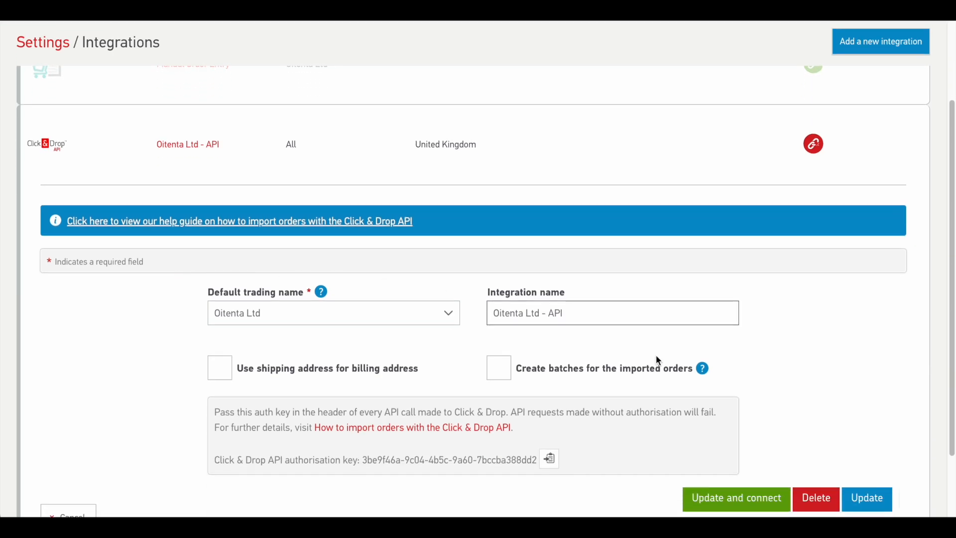
scroll(715, 393, down, 1)
click(718, 468)
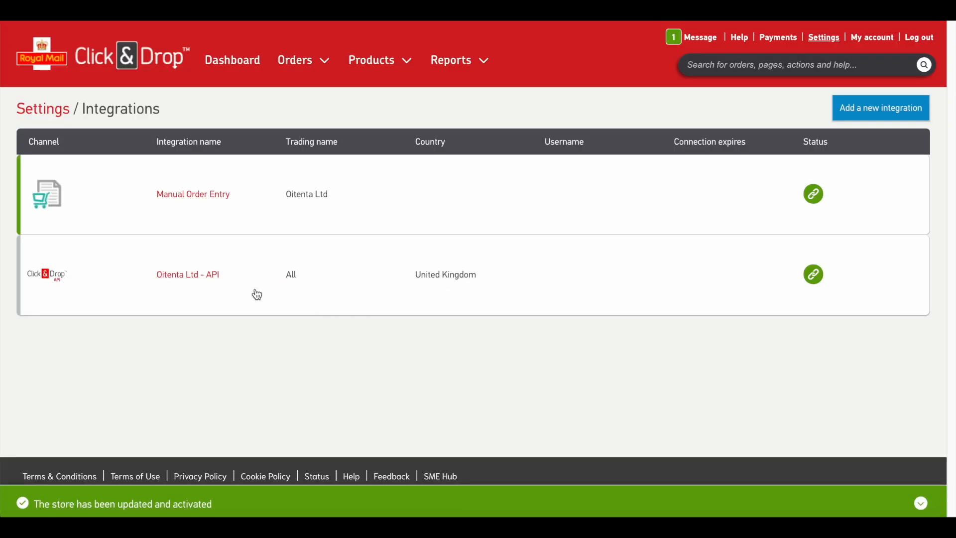
Step: Copy the API authorisation key from the Oitenta Ltd - API integration and save it as Postly's Click and Drop API key in Shopify
click(210, 275)
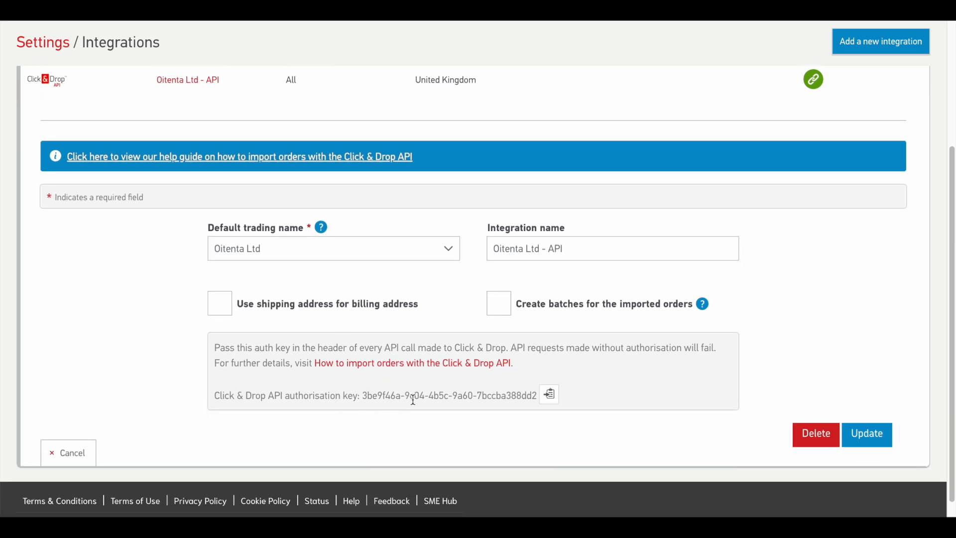
click(551, 398)
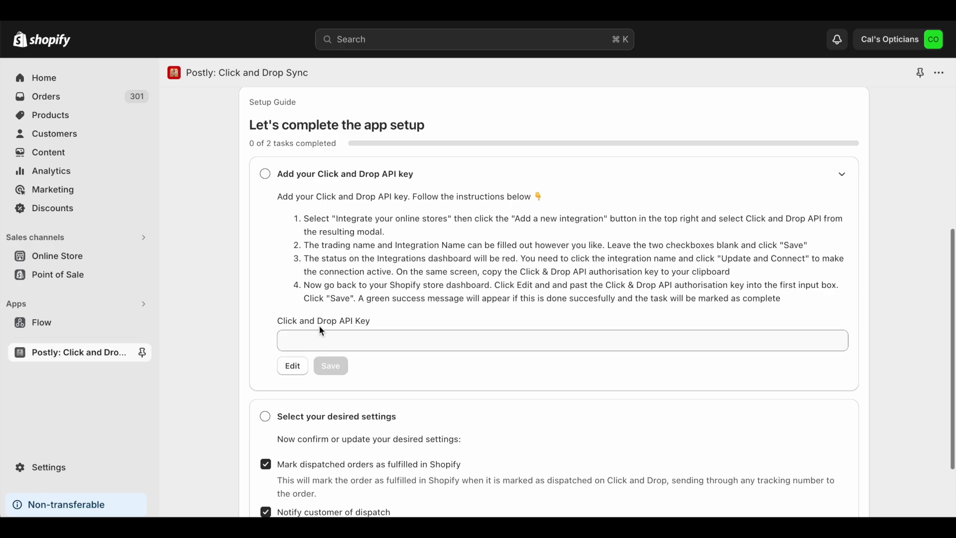
click(316, 336)
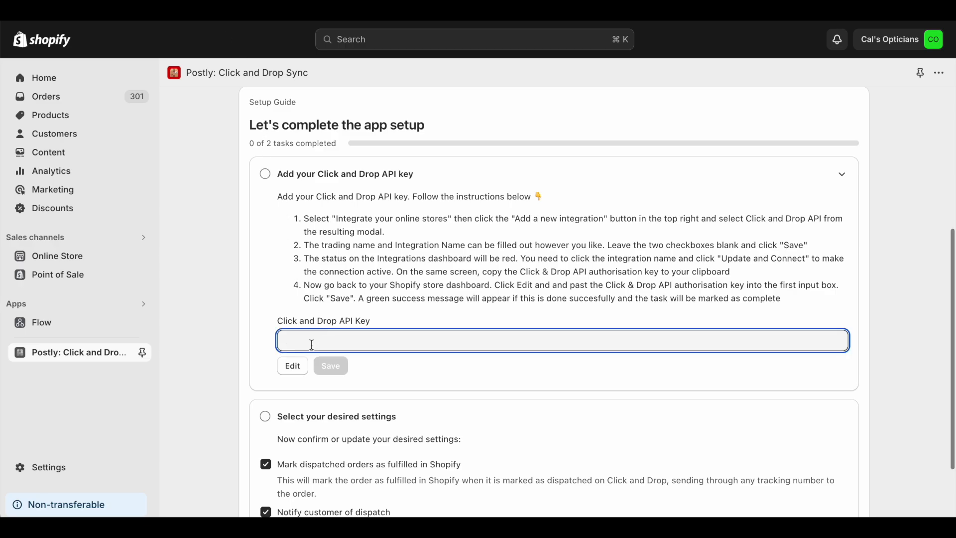
key(super+v)
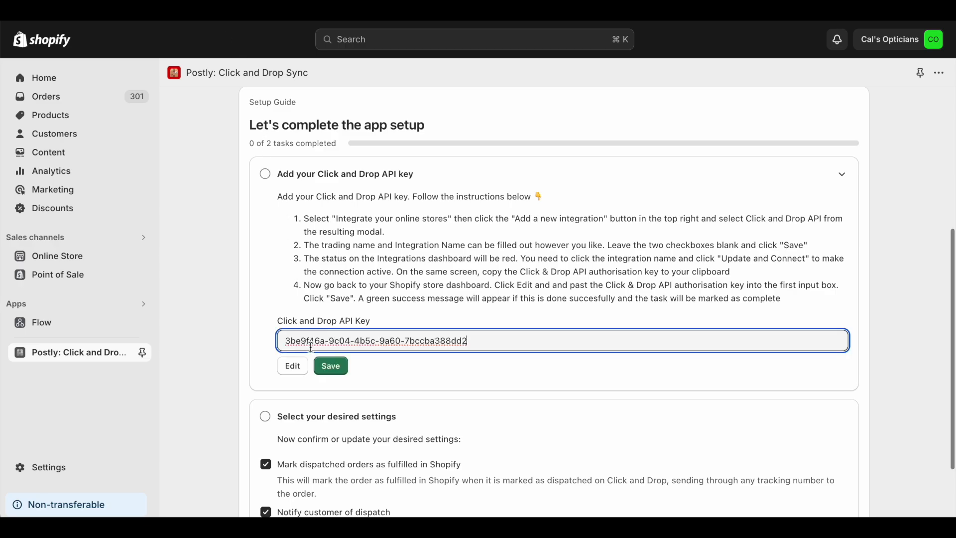
click(333, 368)
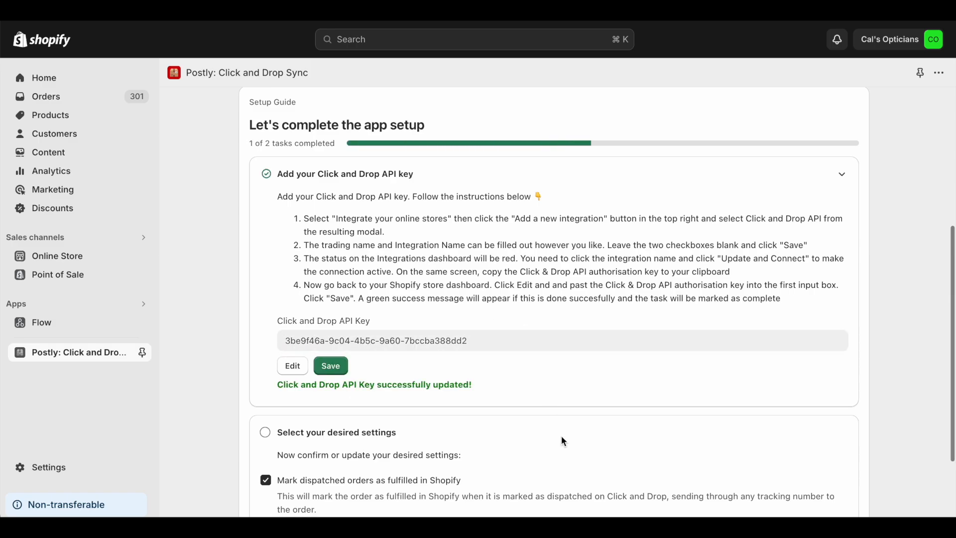
Step: Save the Postly settings with marking dispatched orders as fulfilled and customer dispatch notification both enabled
scroll(562, 438, down, 3)
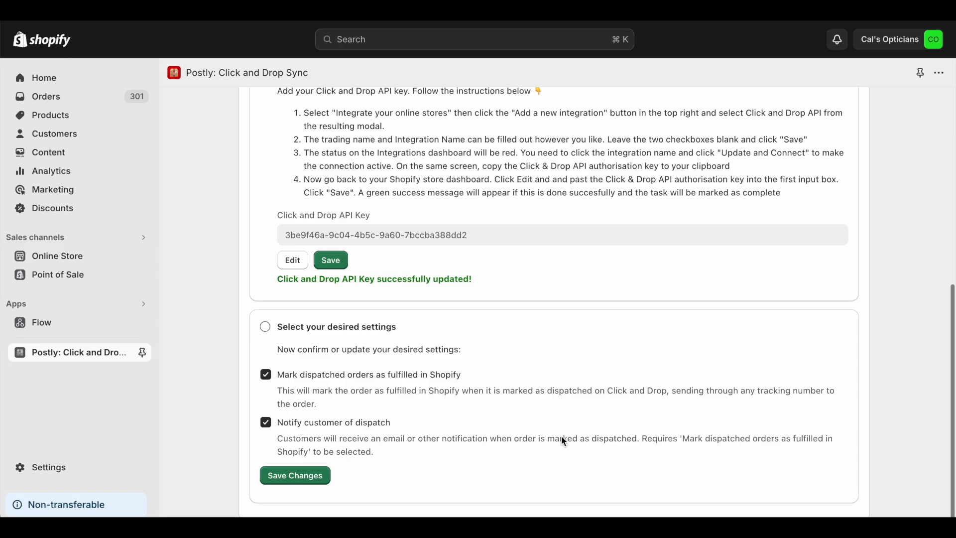
click(317, 474)
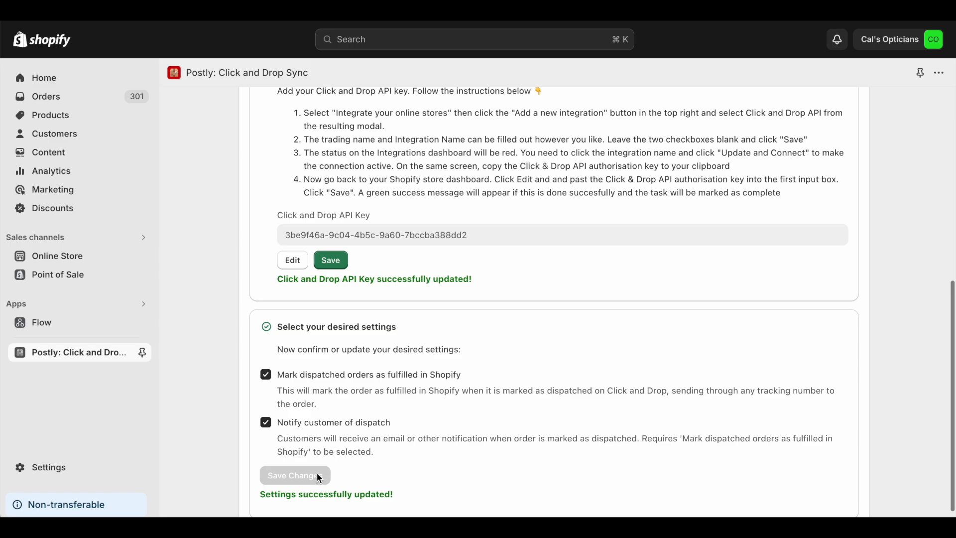
scroll(381, 439, down, 1)
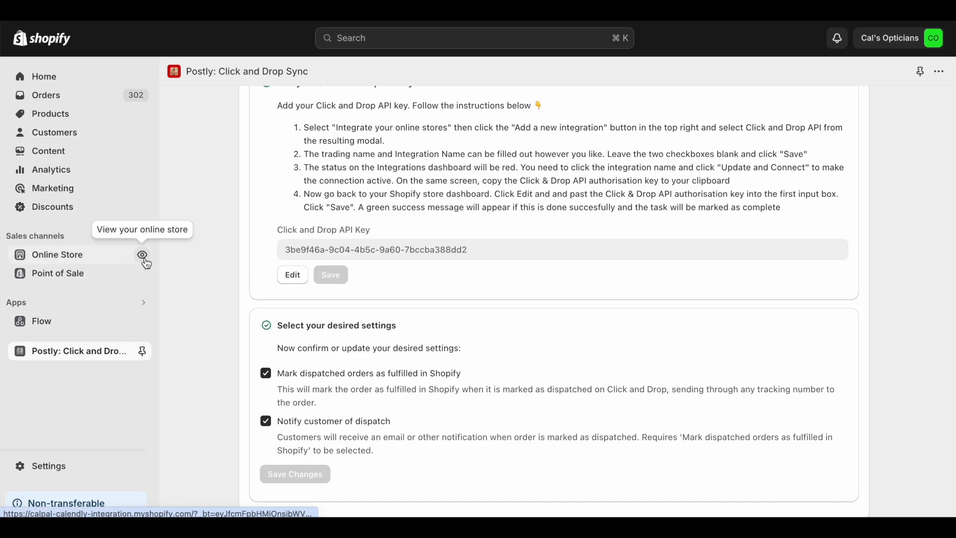
Step: Place a test order for one Medium free pair of glasses in the online store with free shipping and the prefilled customer details
click(143, 256)
click(733, 369)
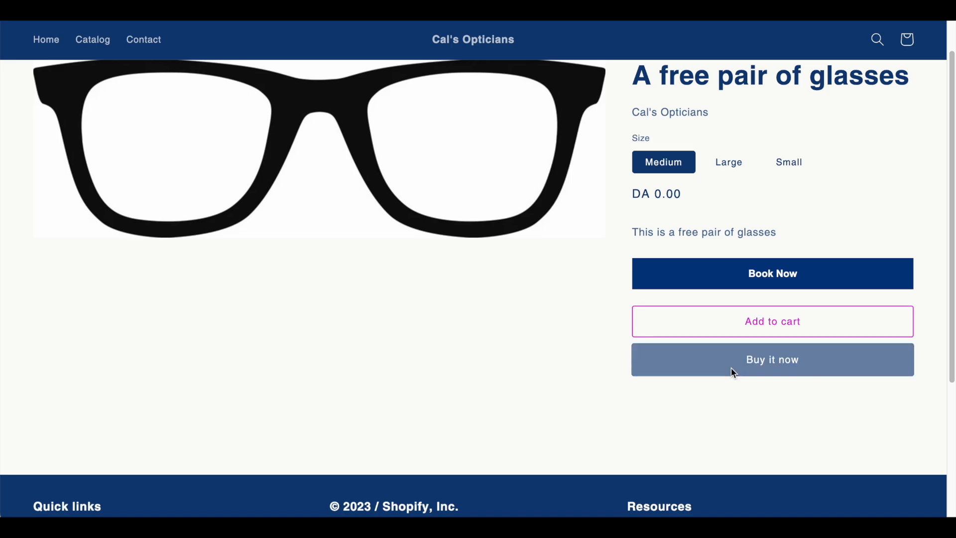
scroll(772, 318, down, 1)
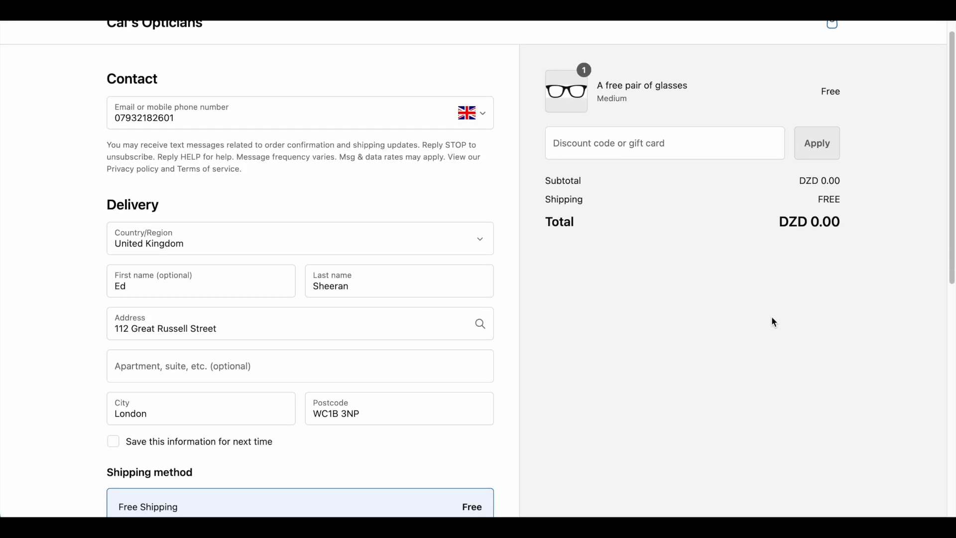
scroll(772, 315, down, 8)
click(435, 470)
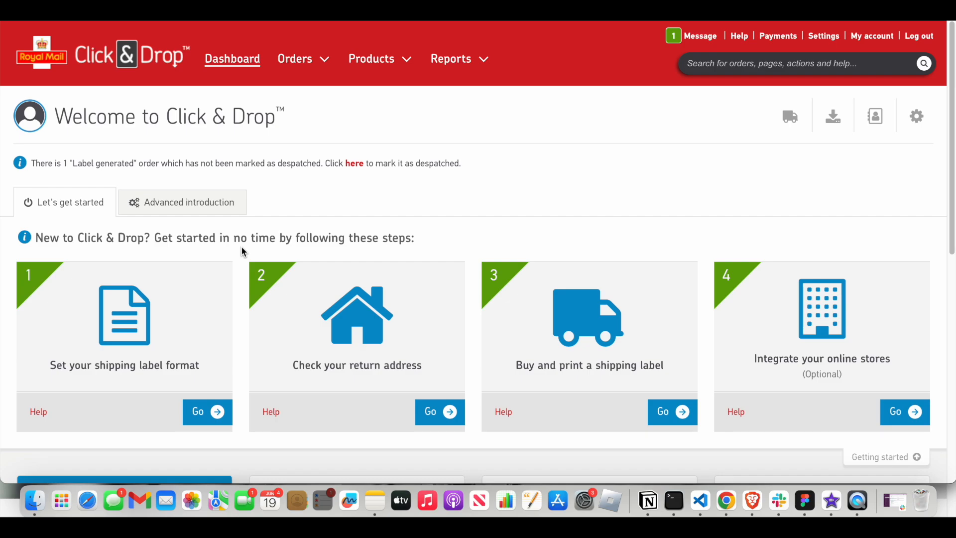
Step: Switch to Royal Mail Click & Drop and open today's newest order from the new orders list
scroll(241, 246, down, 5)
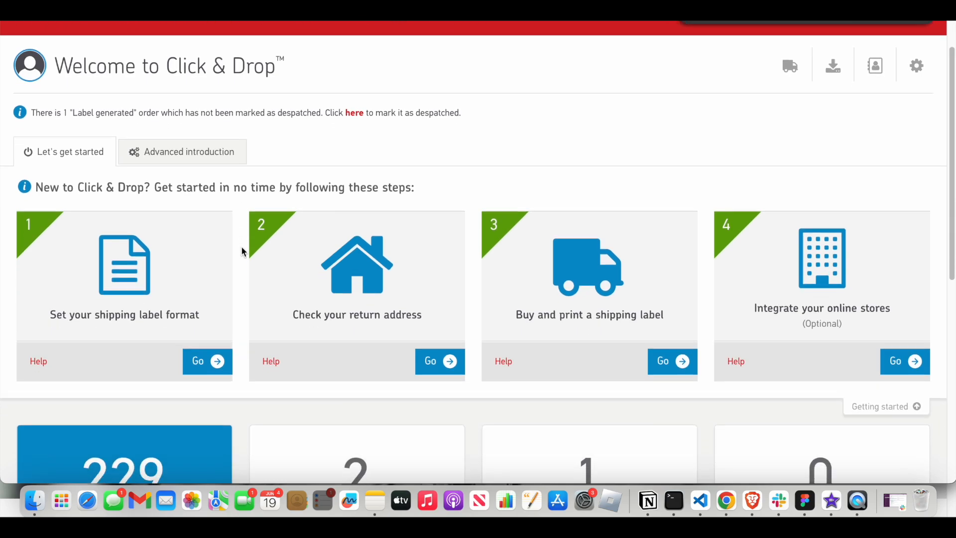
scroll(256, 324, down, 3)
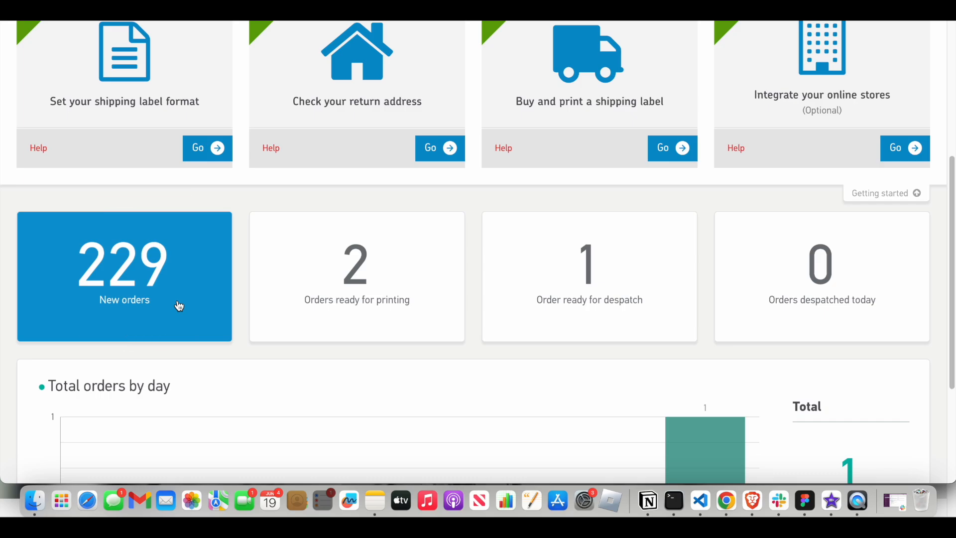
click(169, 291)
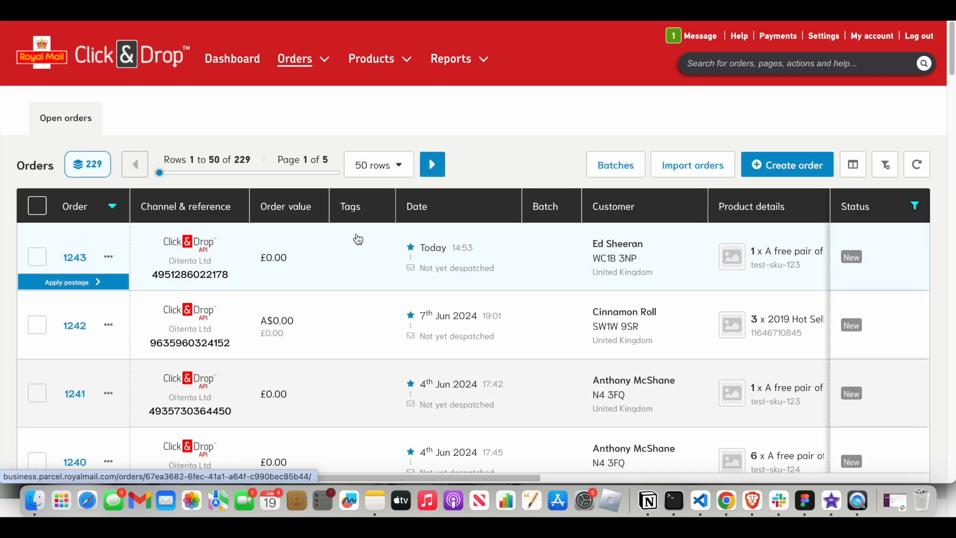
scroll(313, 291, right, 8)
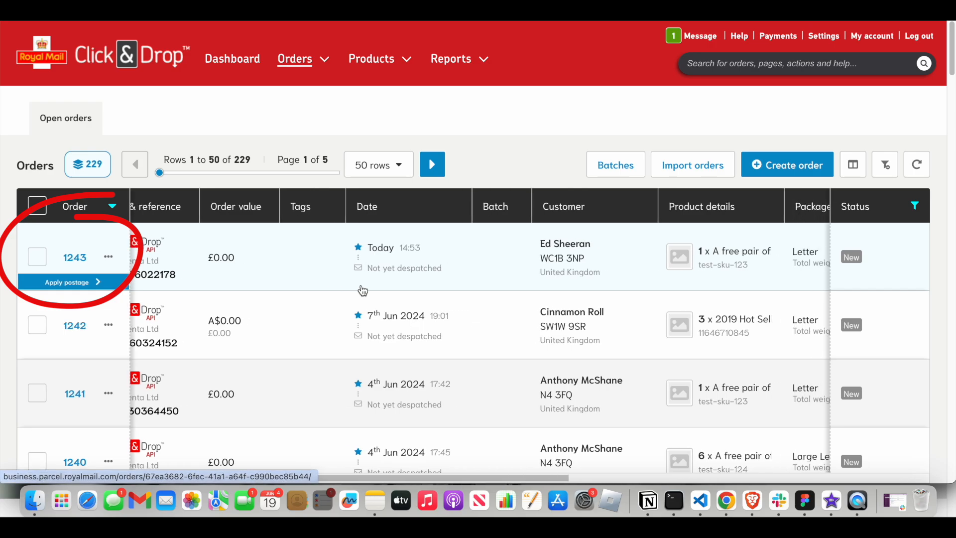
scroll(426, 274, left, 8)
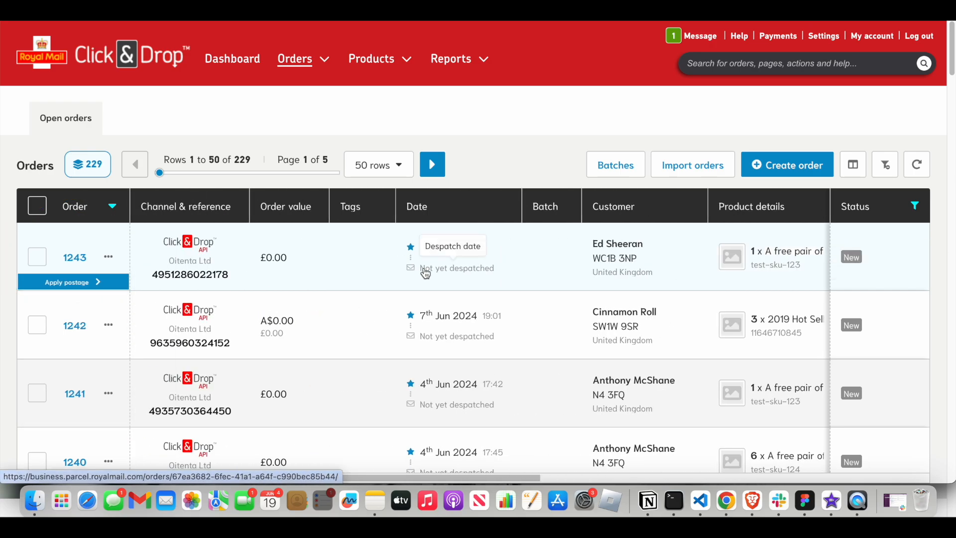
click(335, 264)
Step: Expand the order details and review the shipping address, product, package size and weight
scroll(333, 259, down, 1)
scroll(337, 265, down, 2)
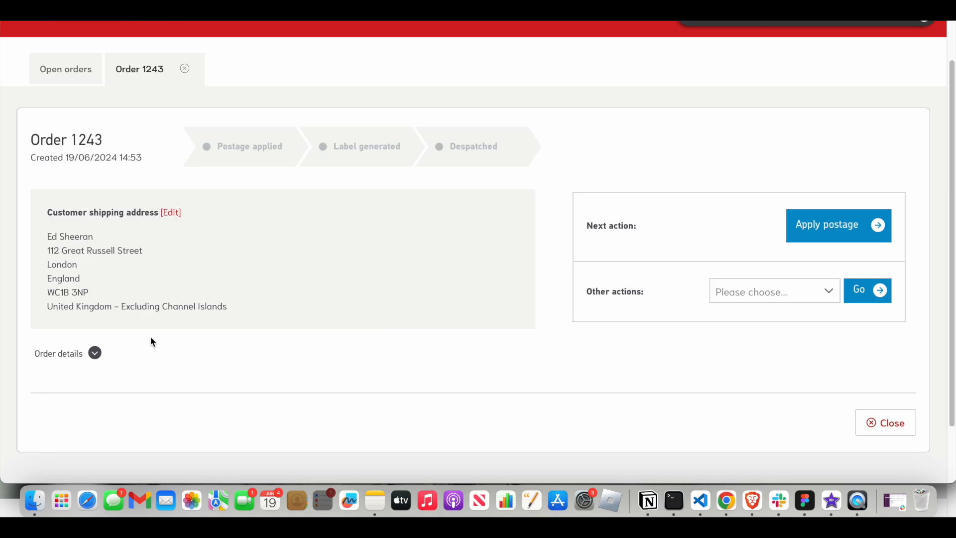
click(95, 353)
scroll(210, 318, down, 5)
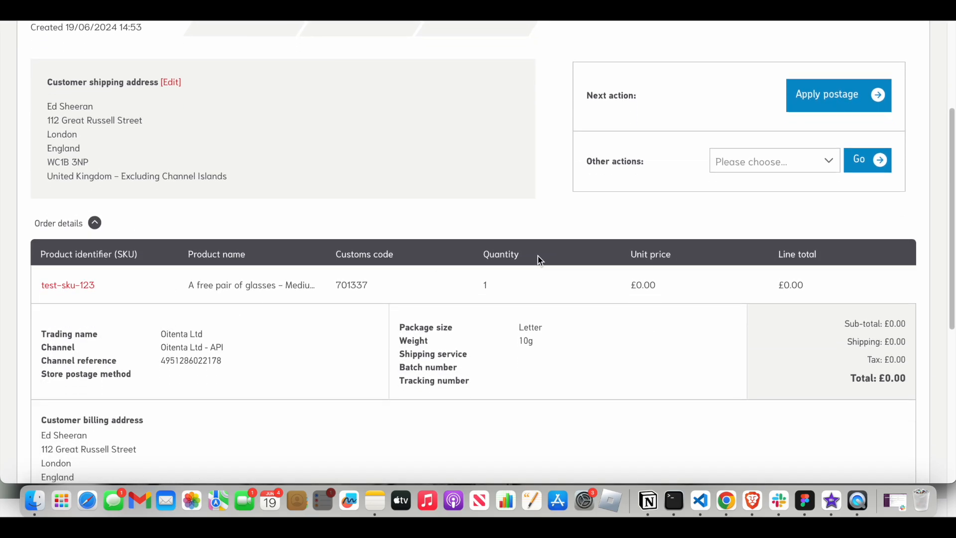
scroll(538, 256, up, 3)
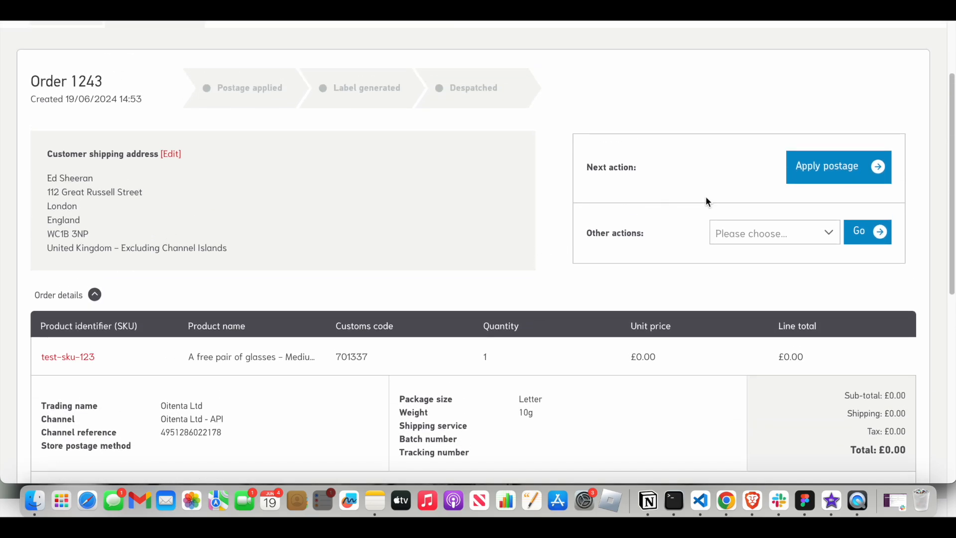
Step: Apply Royal Mail 2nd Class postage to the order and proceed to payment and label generation
click(879, 171)
scroll(688, 122, down, 10)
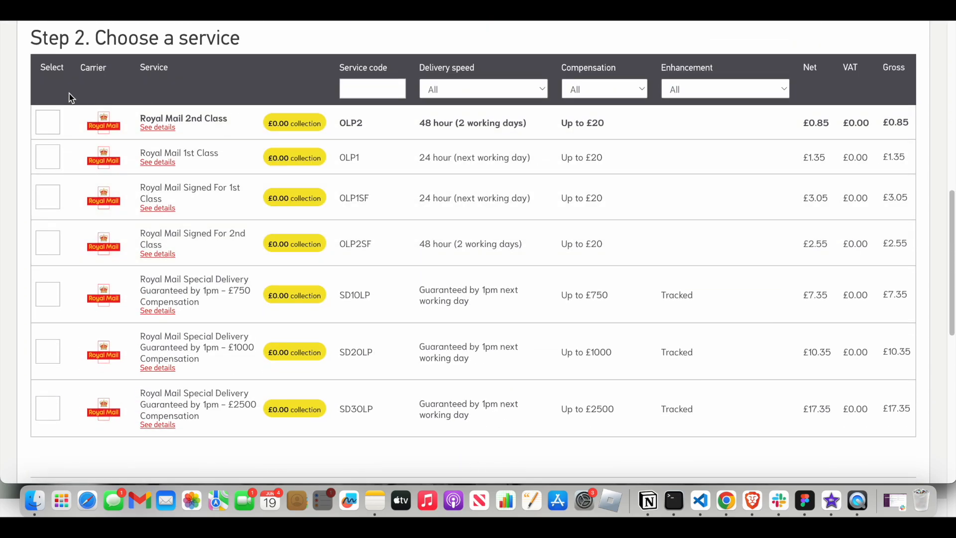
click(46, 122)
scroll(429, 366, down, 3)
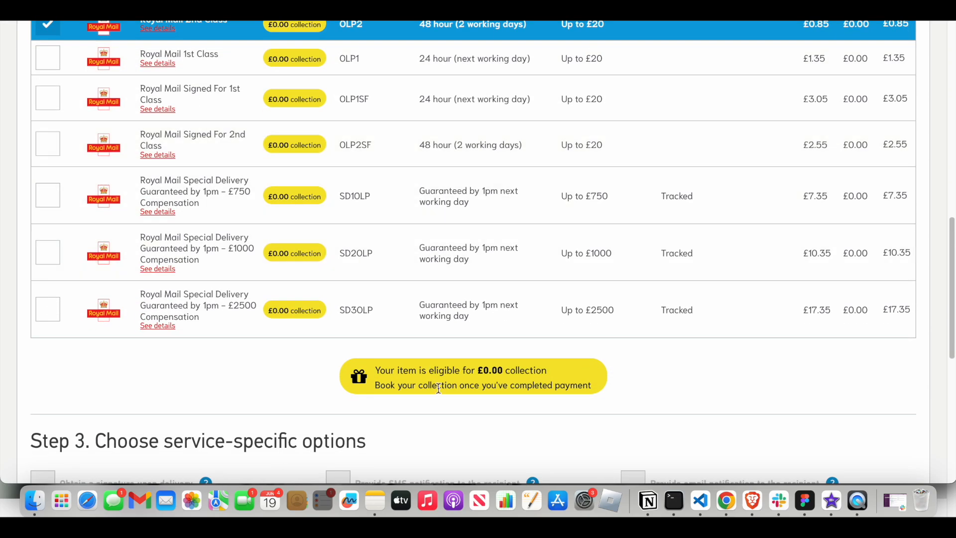
scroll(438, 388, down, 5)
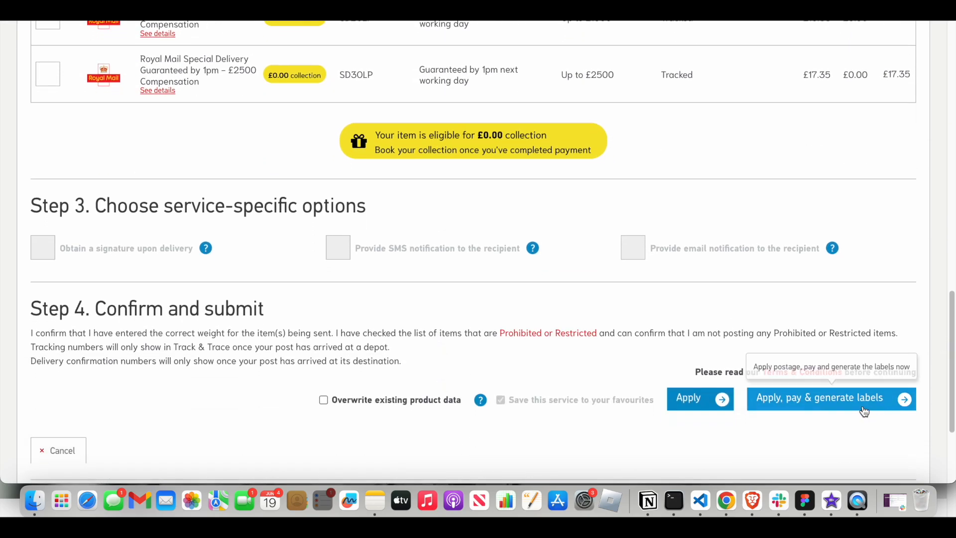
click(866, 411)
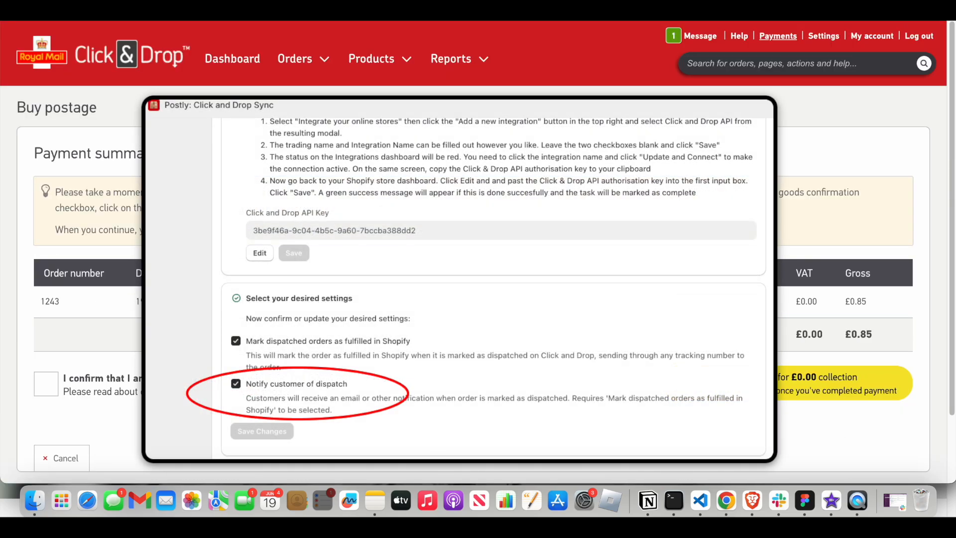
Step: Confirm that nothing prohibited or restricted is being sent and pay for the postage with a debit or credit card
click(50, 390)
scroll(647, 357, down, 3)
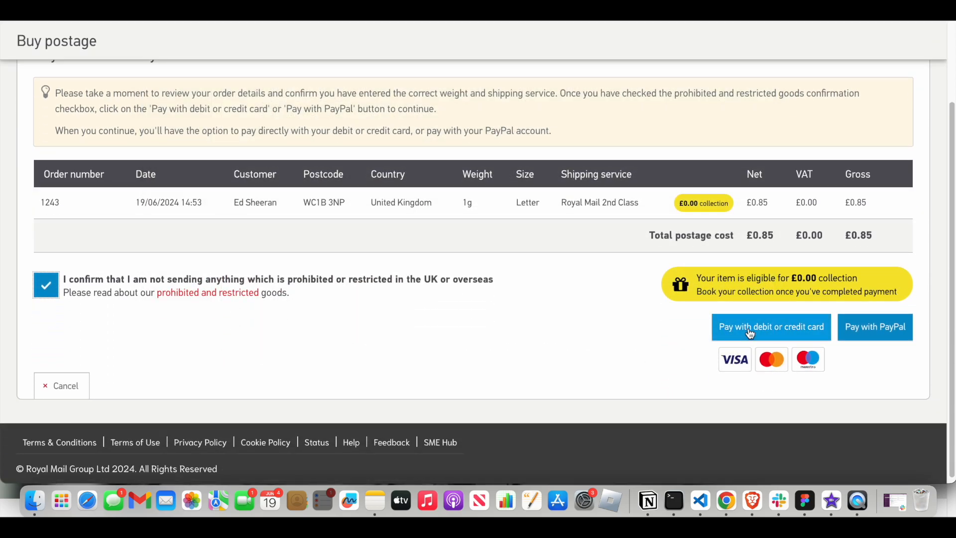
click(748, 327)
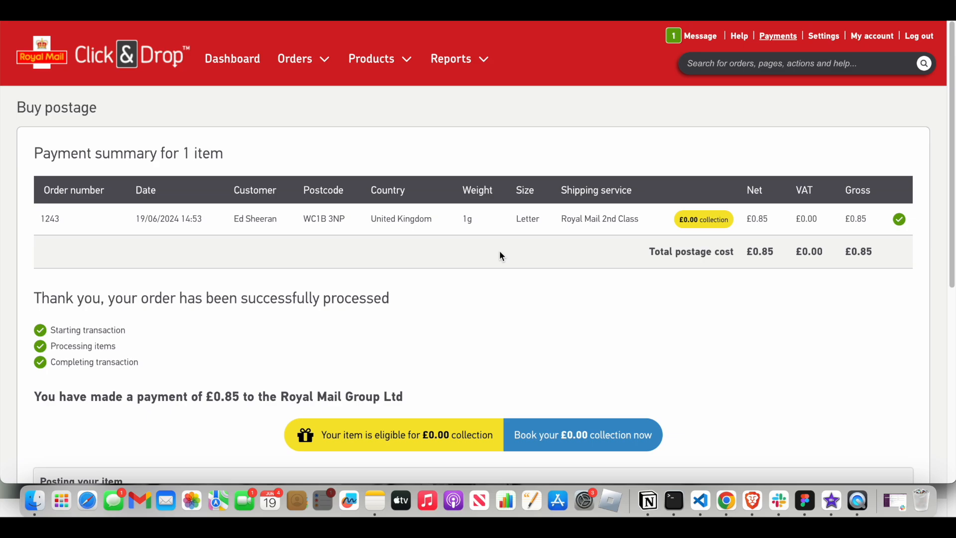
Step: Return to the open orders list with its status filter cleared and mark today's paid test order as despatched
scroll(500, 255, down, 10)
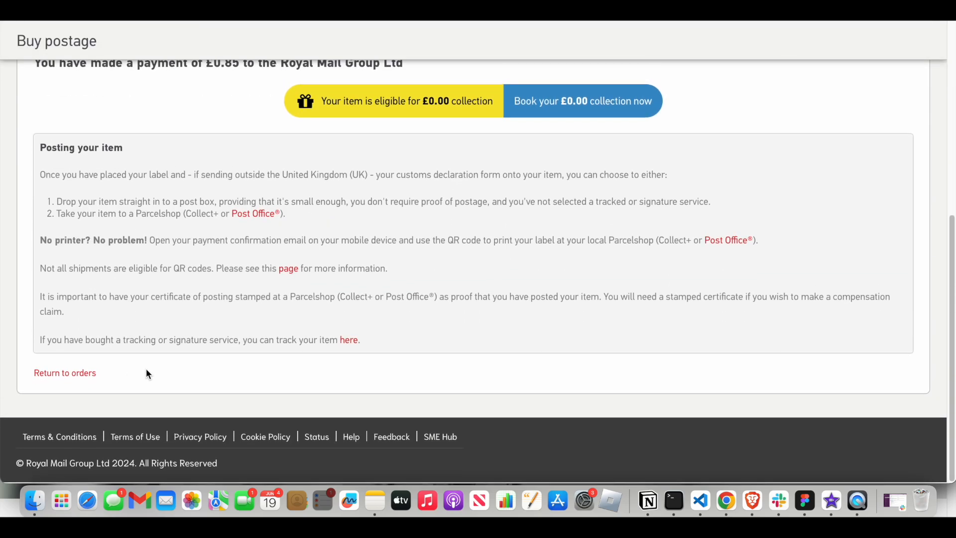
click(65, 375)
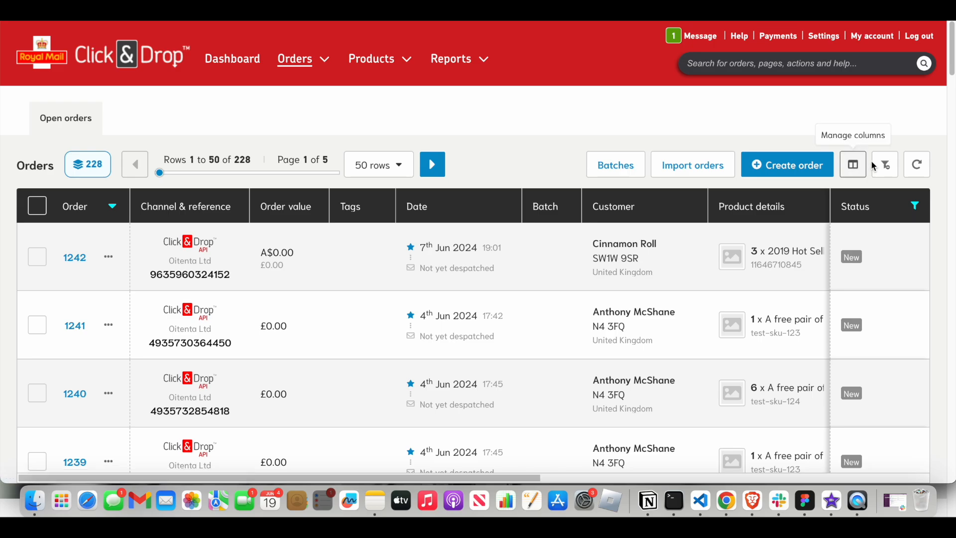
click(886, 165)
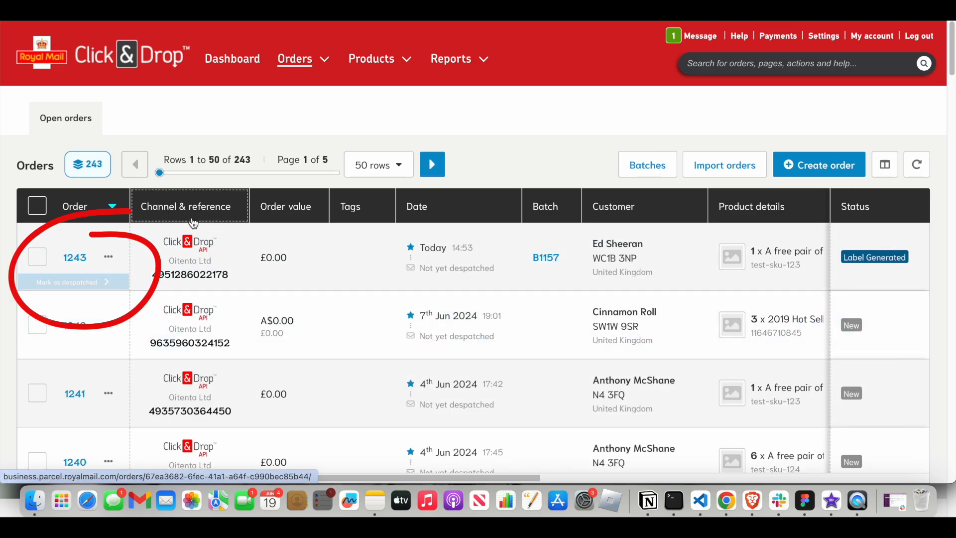
click(88, 285)
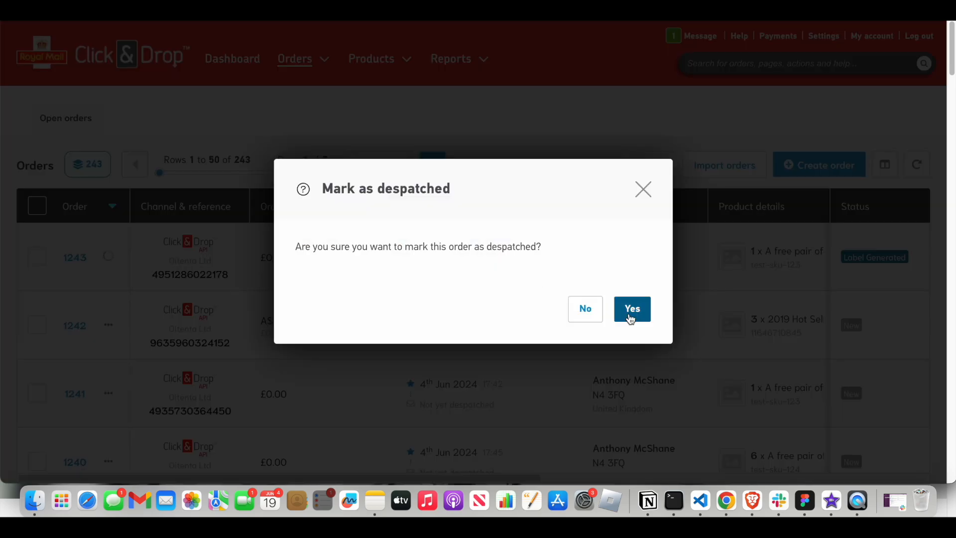
click(630, 315)
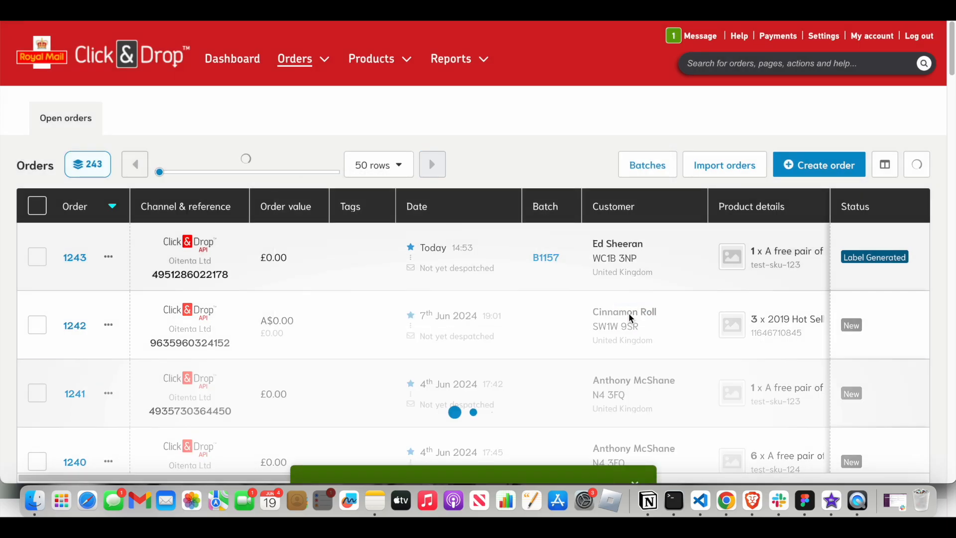